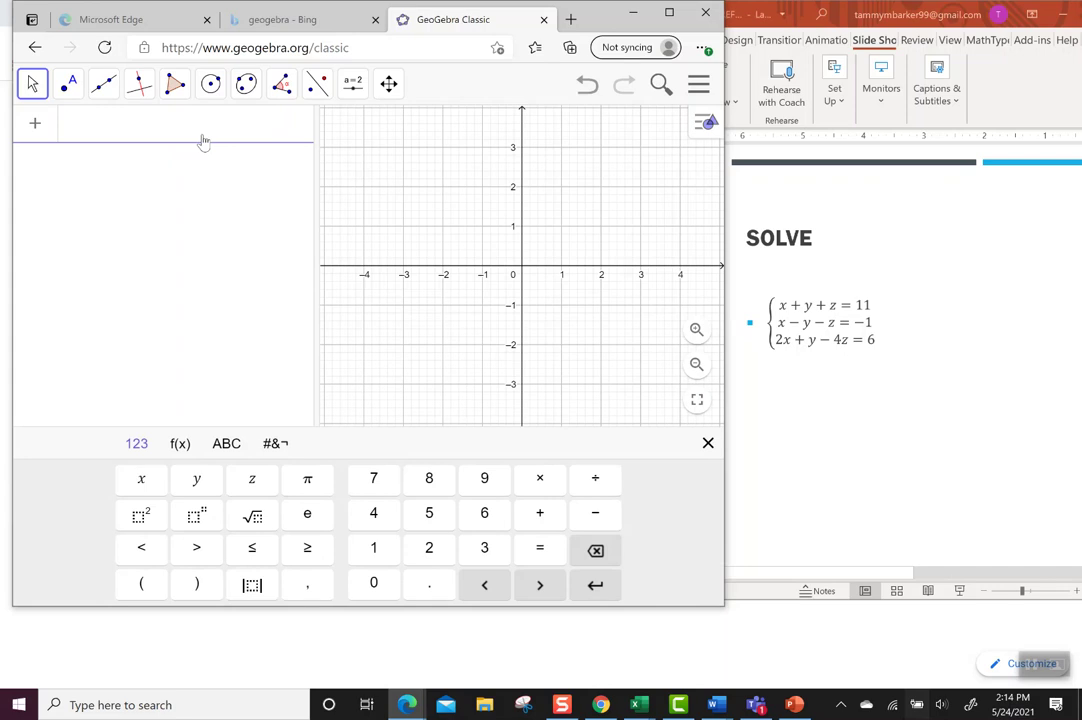
# Step: Define matrix A with rows {1,1,1,11}, {1,-1,-1,-1} and {2,1,-4,6}
pyautogui.write('A = {')
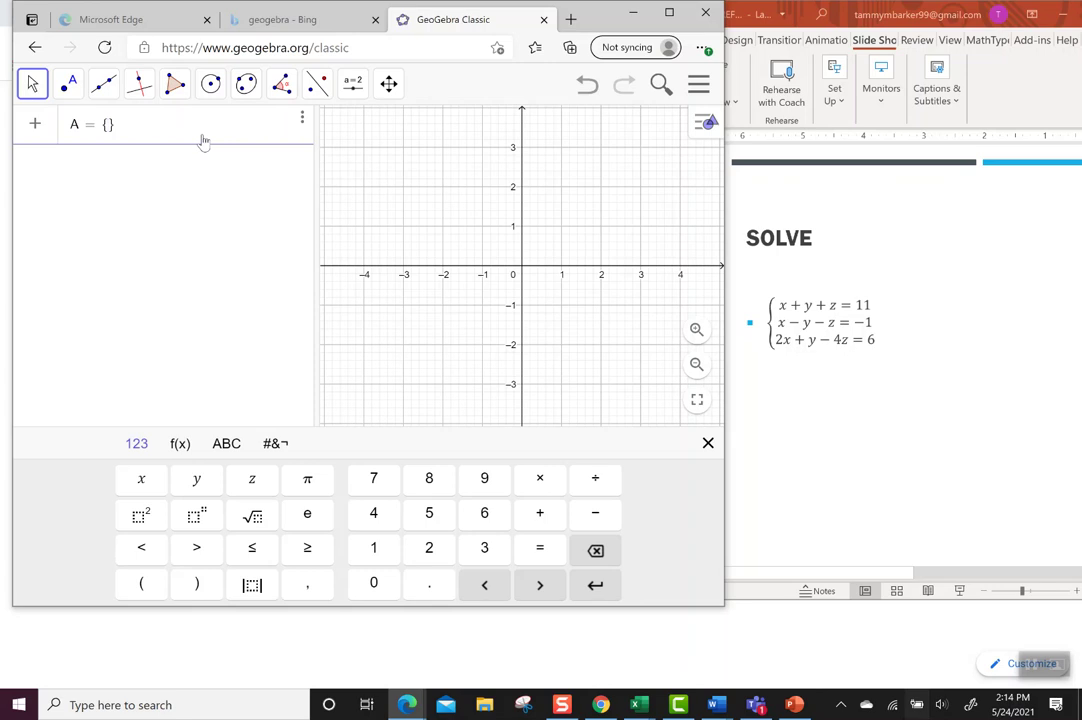
pyautogui.write('{1, 1, 1, 11')
pyautogui.press('Right')
pyautogui.write(',{1,-1,-1,')
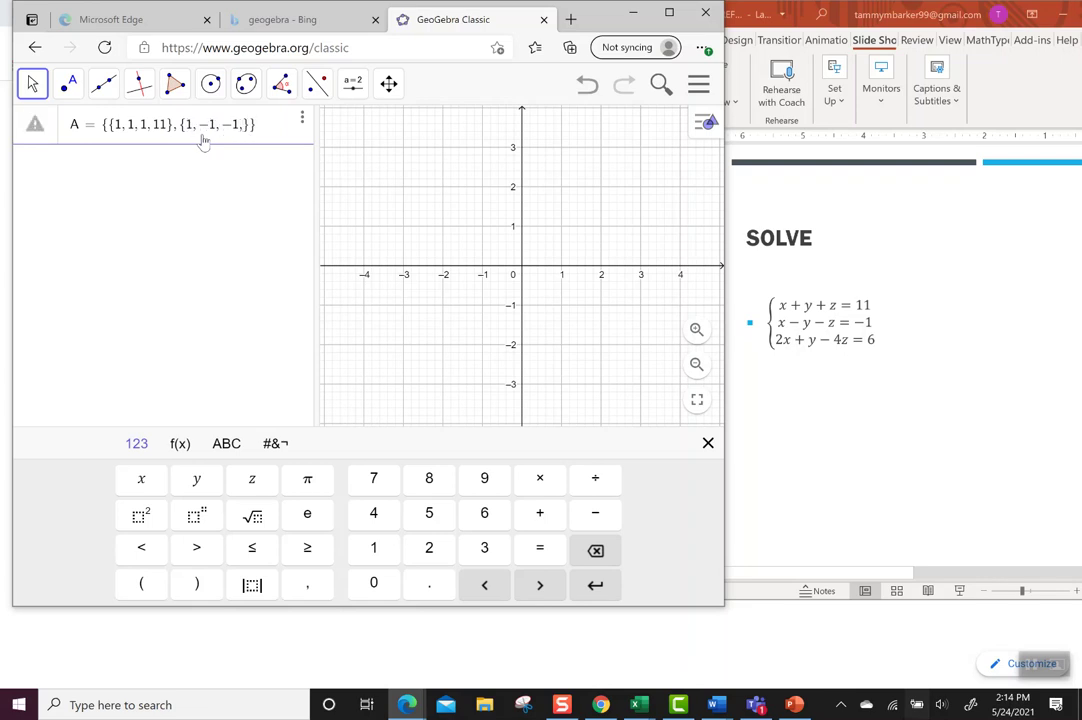
pyautogui.write('-1')
pyautogui.press('Right')
pyautogui.write(',')
pyautogui.write('{')
pyautogui.write('2,1')
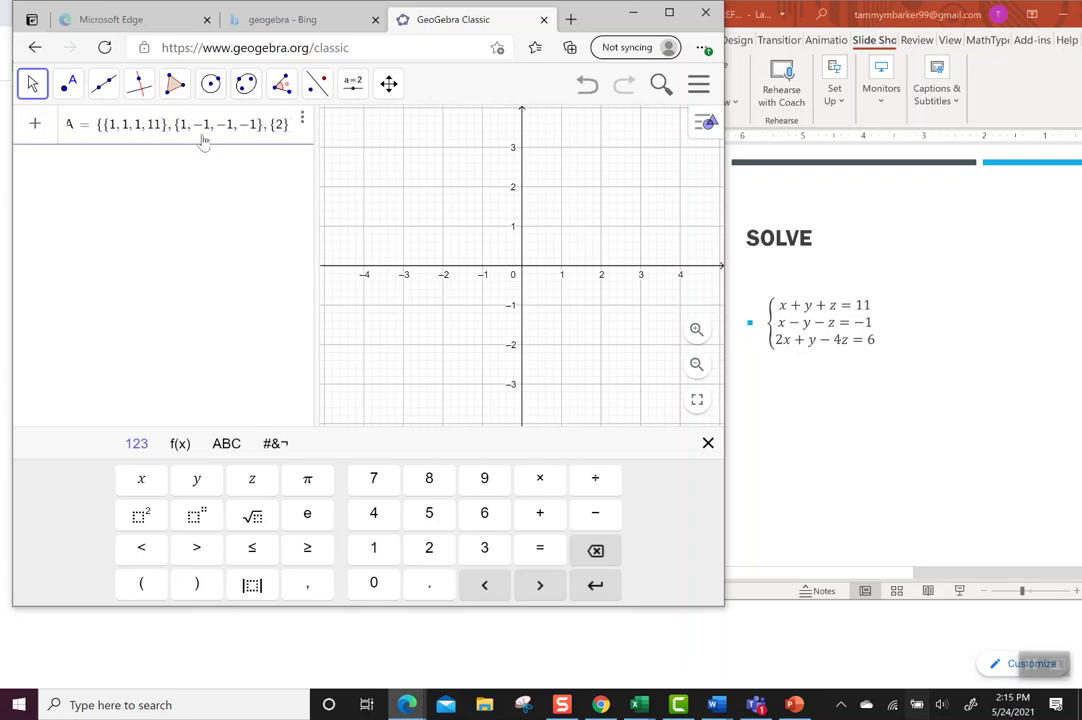
pyautogui.write(',-4')
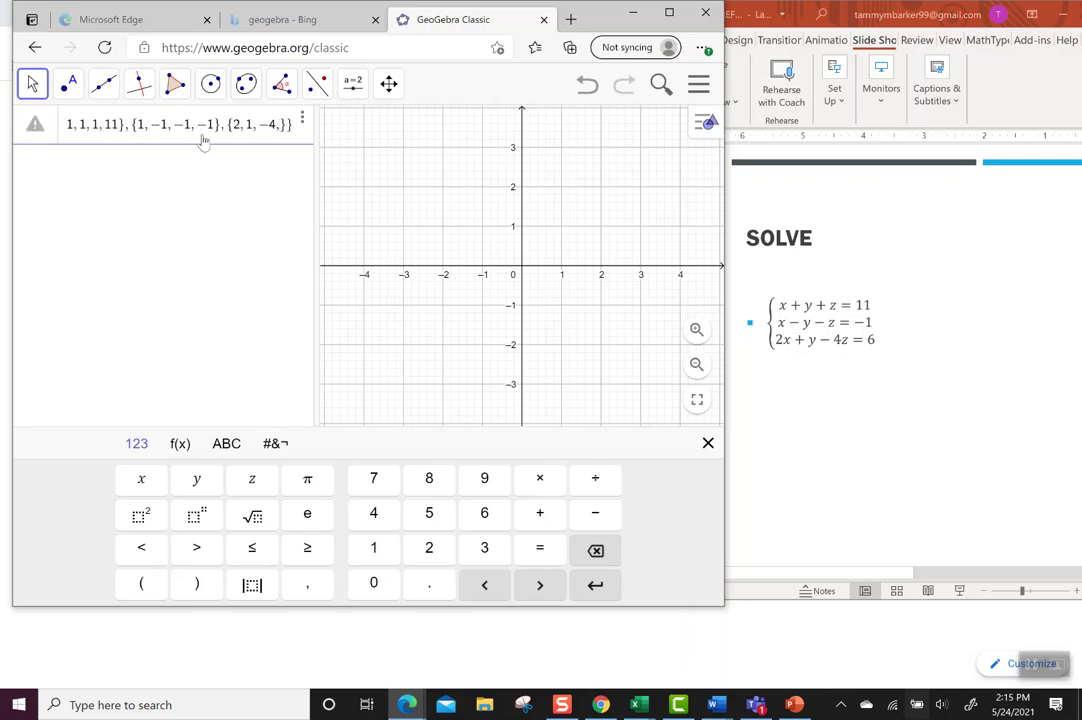
pyautogui.write(', 6')
pyautogui.press('Right')
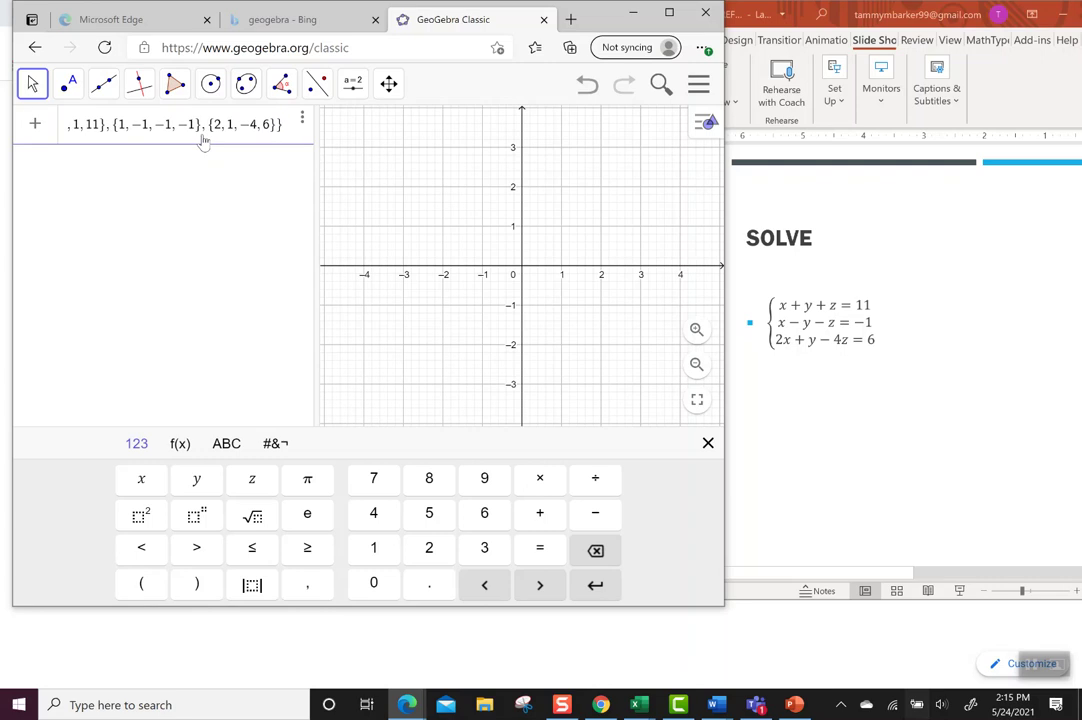
pyautogui.press('Return')
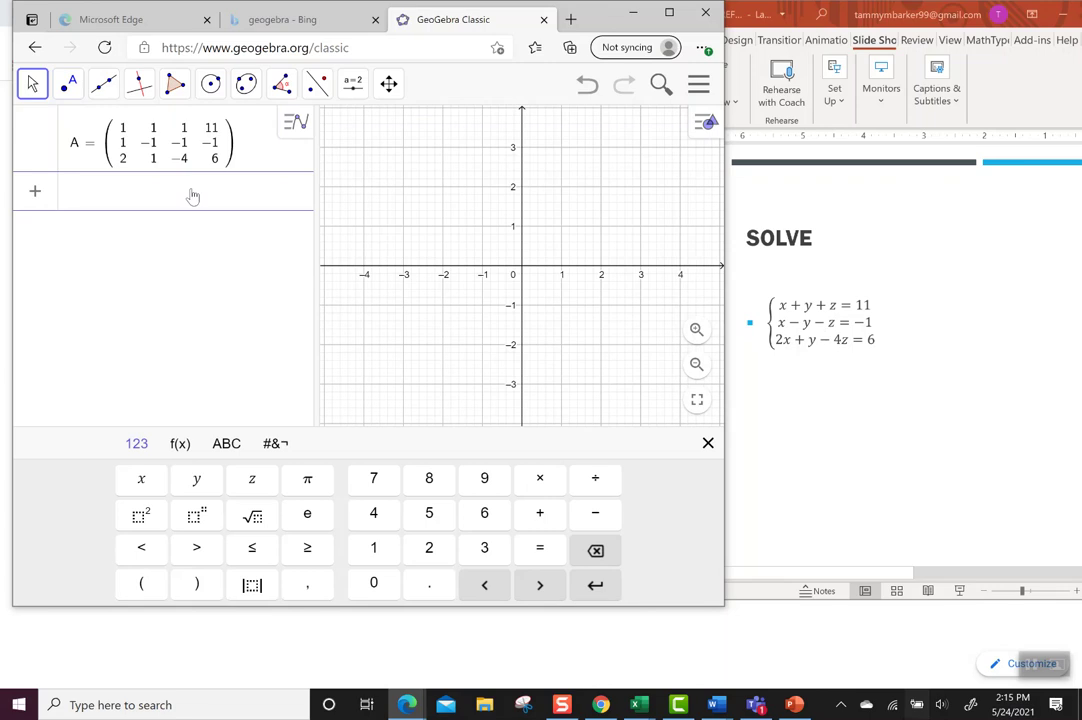
# Step: Compute ReducedRowEchelonForm(A) as m1, giving rows (1,0,0,5), (0,1,0,4), (0,0,1,2)
pyautogui.write('redu')
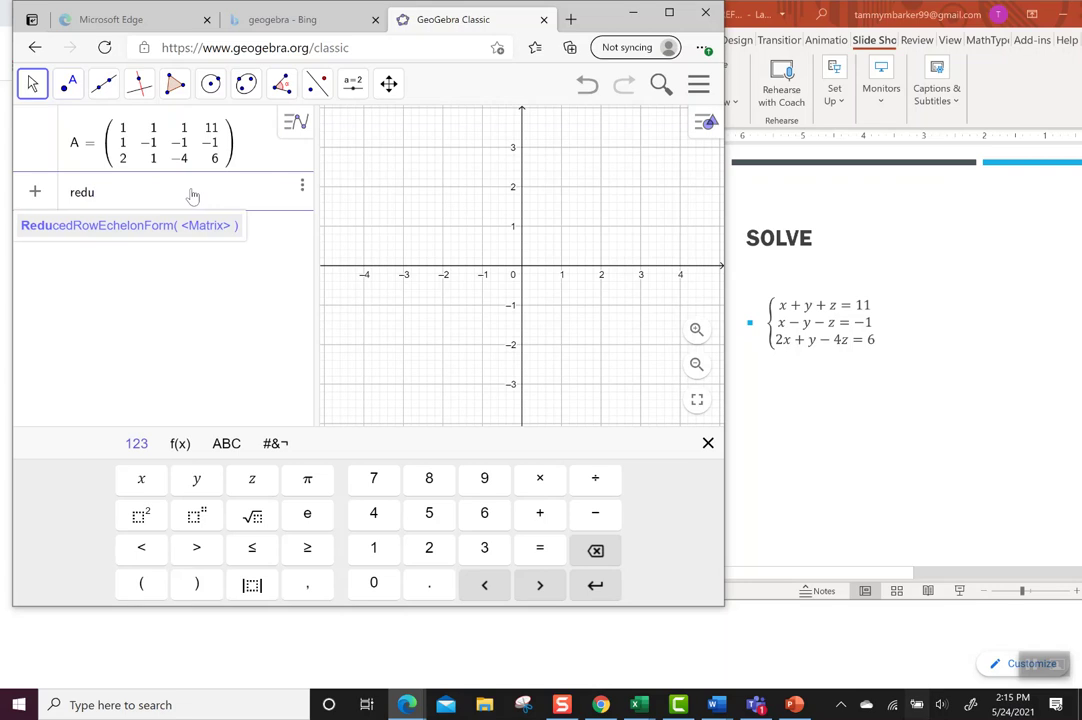
pyautogui.press('Return')
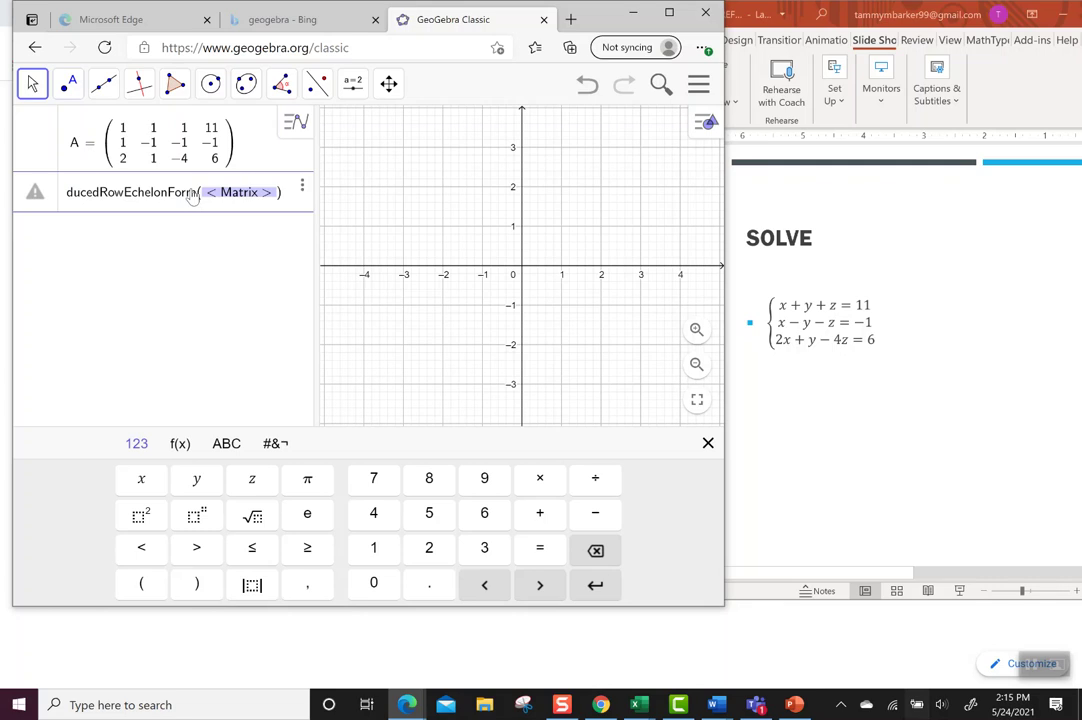
pyautogui.click(212, 193)
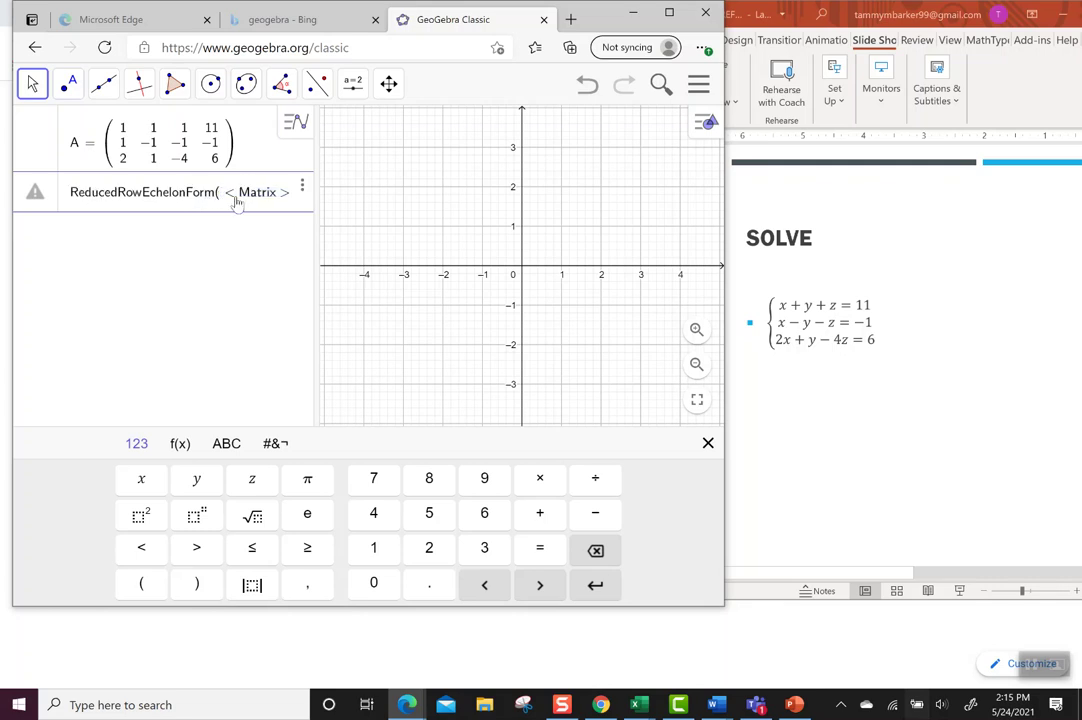
pyautogui.press('Delete')
pyautogui.press('Delete')
pyautogui.press('Delete')
pyautogui.press('Delete')
pyautogui.press('Delete')
pyautogui.press('Delete')
pyautogui.press('Delete')
pyautogui.press('Delete')
pyautogui.write('A')
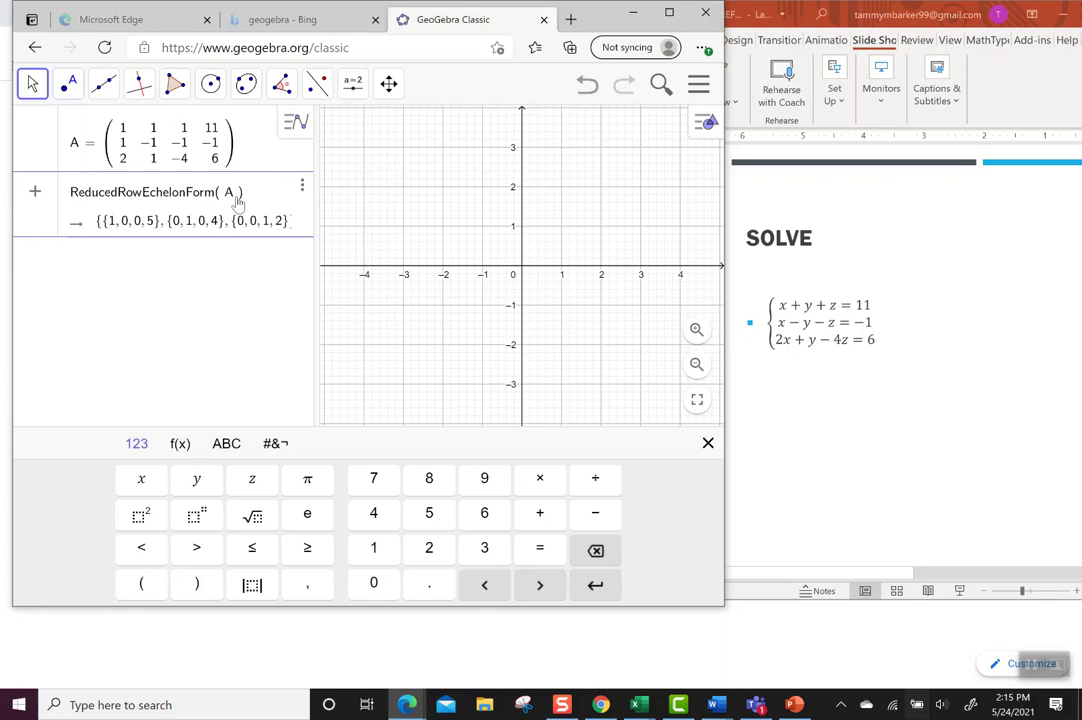
pyautogui.press('Return')
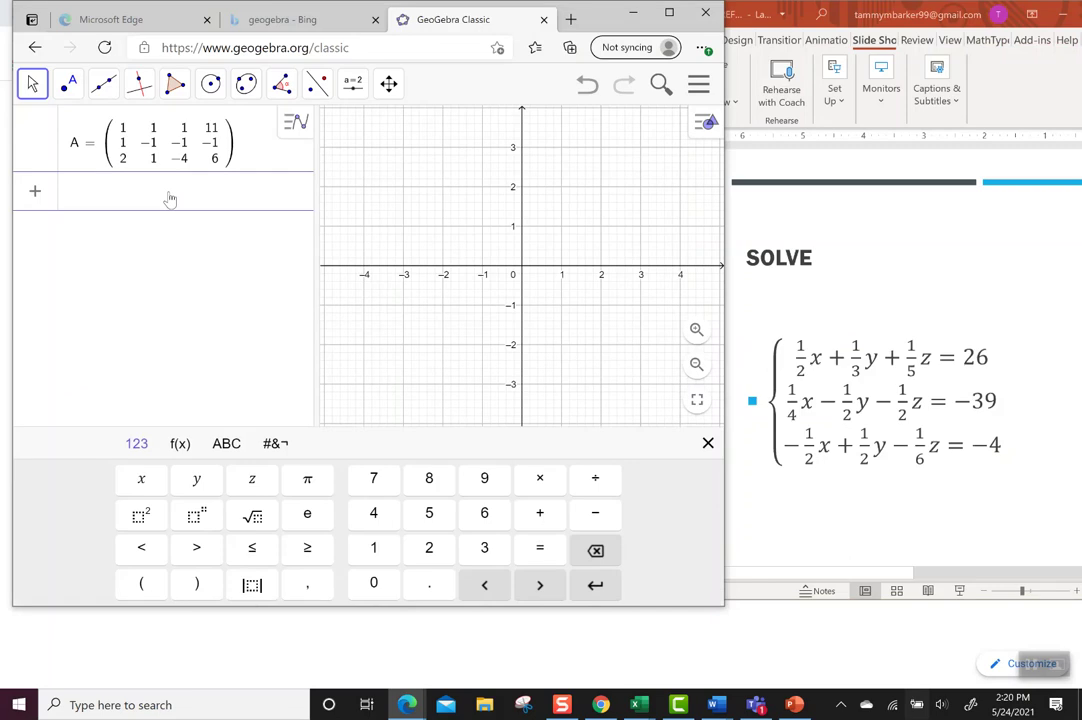
# Step: Begin matrix B with the first row's coefficients 1/2, 1/3, 1/5
pyautogui.write('B = {{')
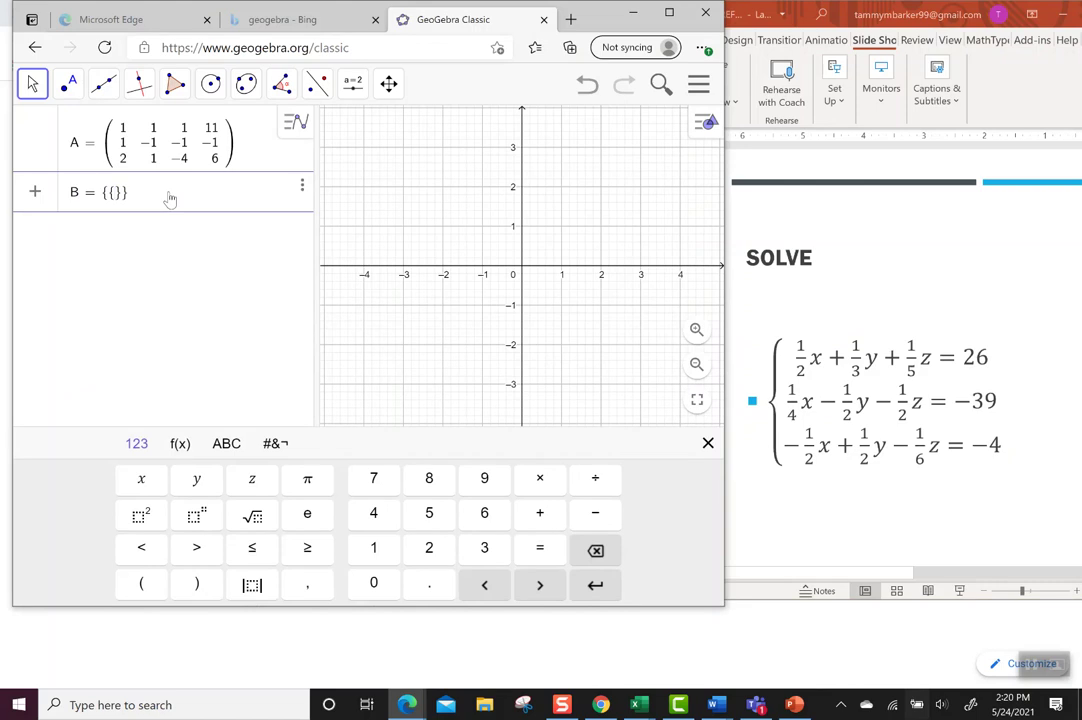
pyautogui.write('1/')
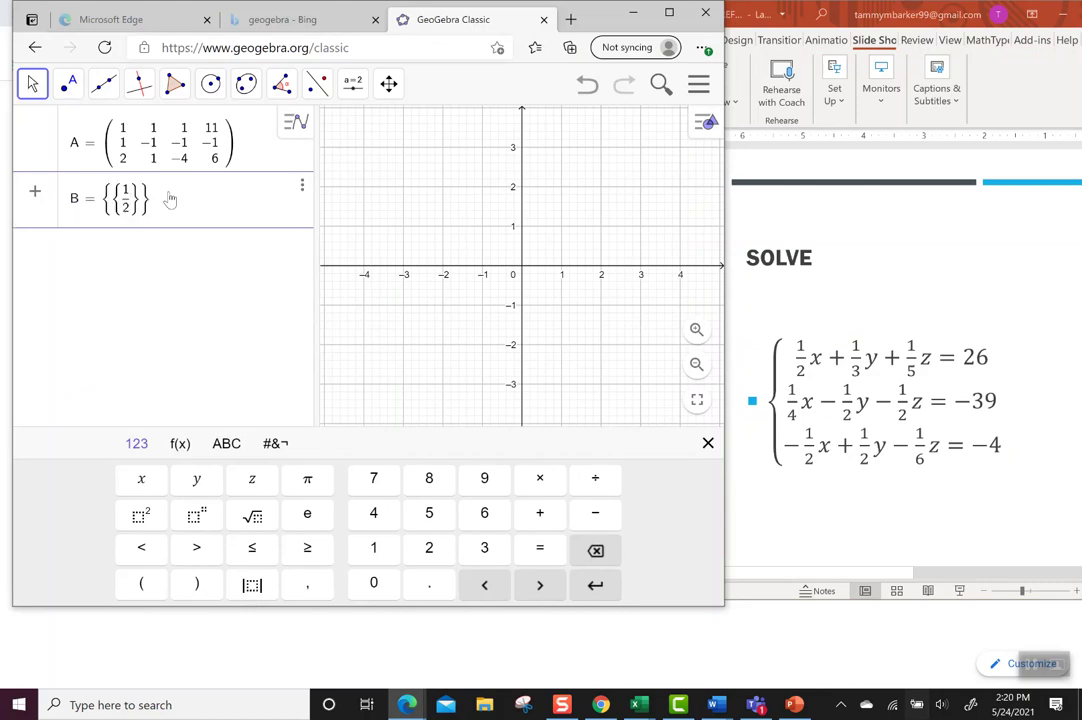
pyautogui.write('2, 1/3, 1/5,')
# Step: Finish matrix B with rows {1/2,1/3,1/5,26}, {1/4,-1/2,-1/2,-39}, {-1/2,1/2,-1/6,-4}
pyautogui.write('6')
pyautogui.write(',{')
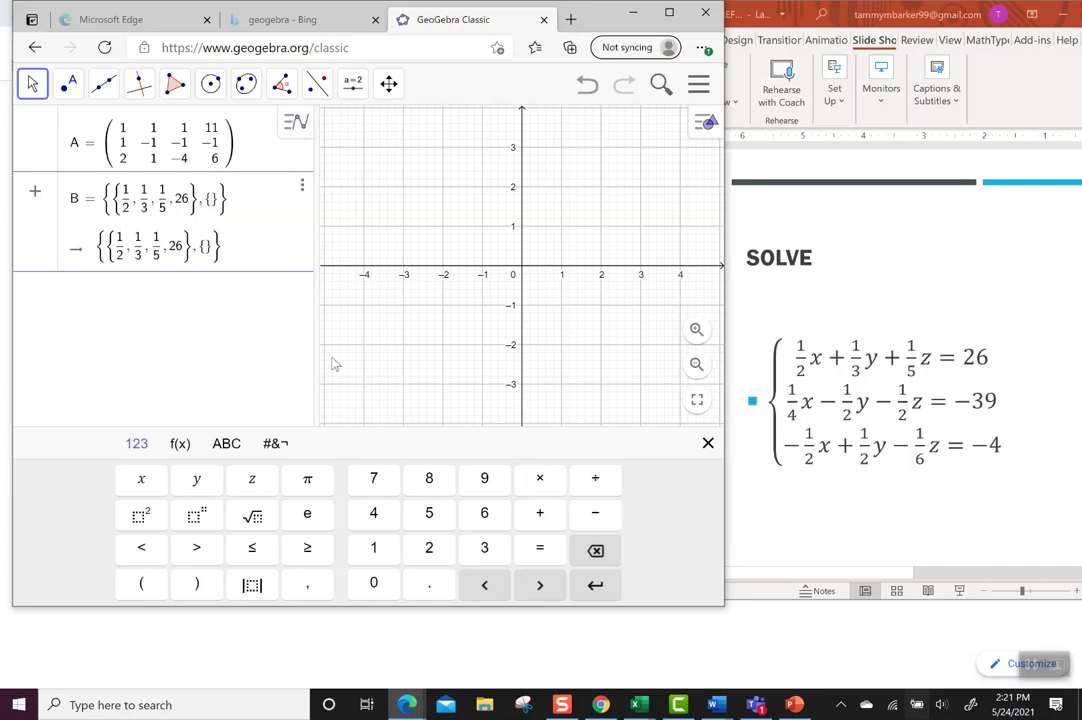
pyautogui.write('1/4')
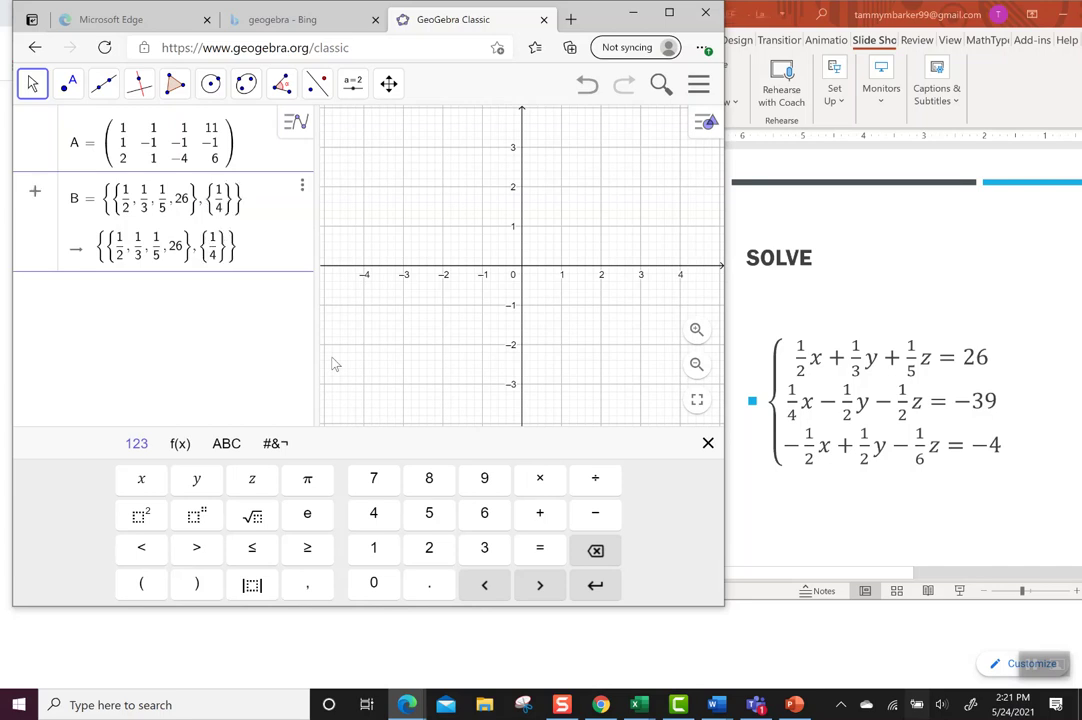
pyautogui.write(',')
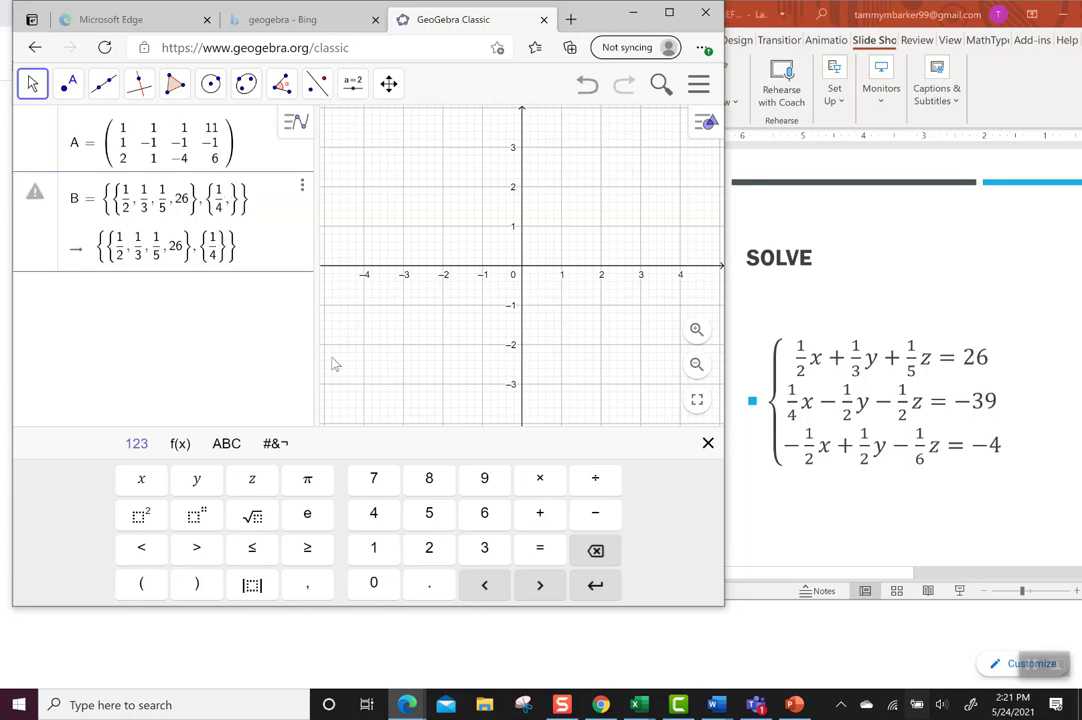
pyautogui.write('-1/2')
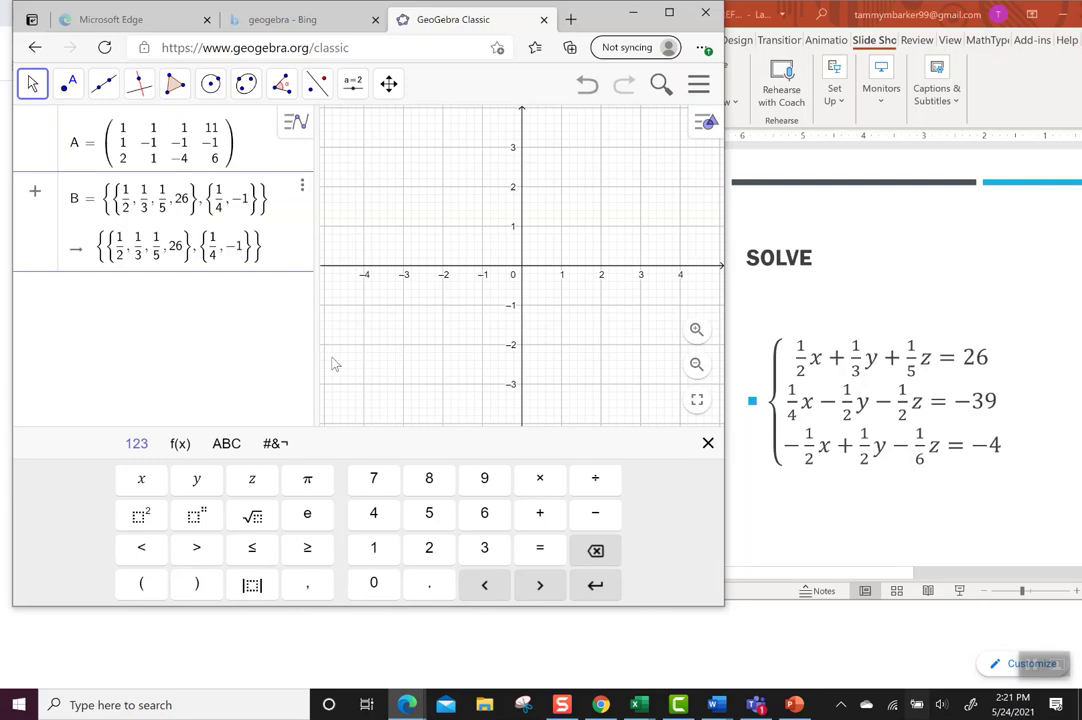
pyautogui.write(',-1/2')
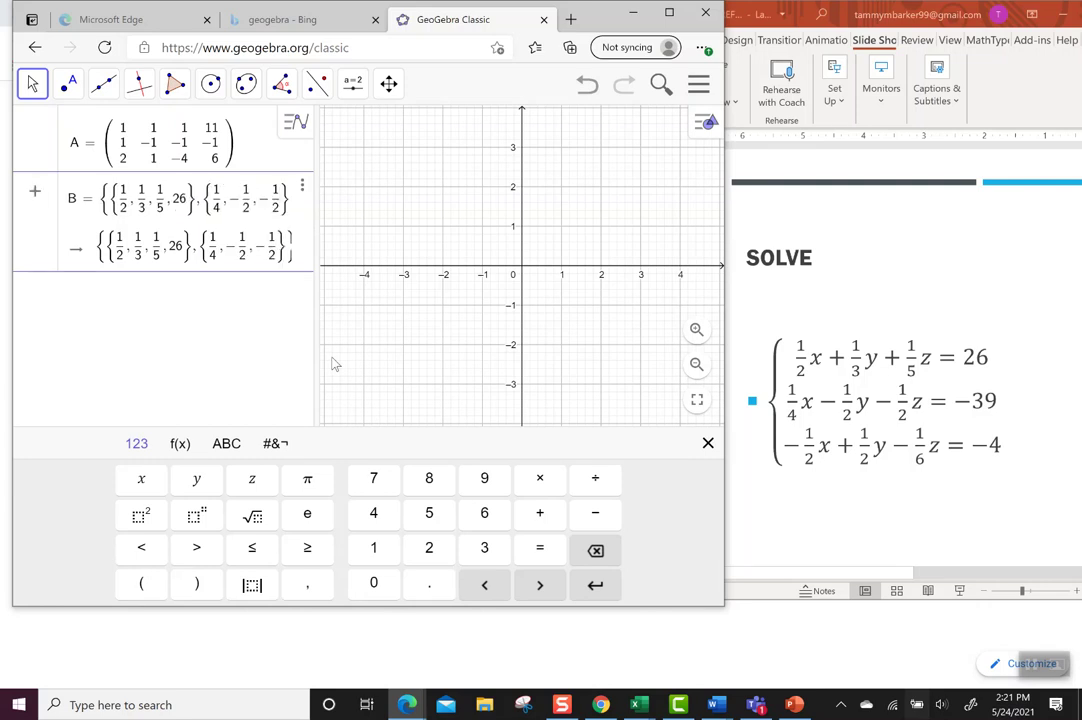
pyautogui.write('},')
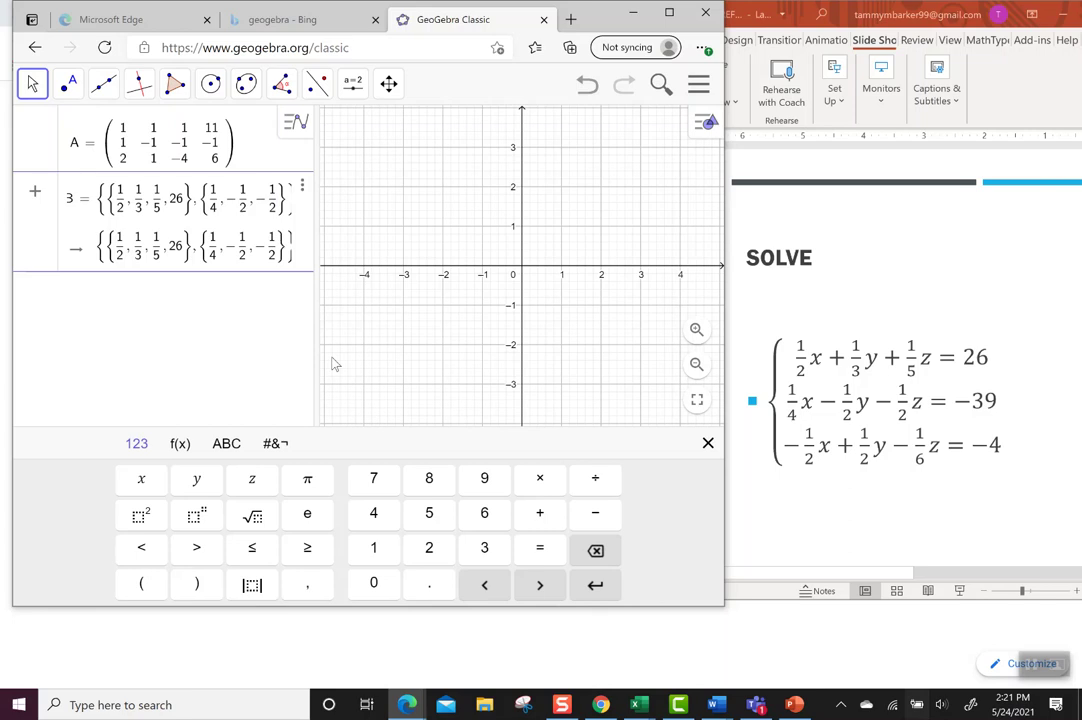
pyautogui.write('-39')
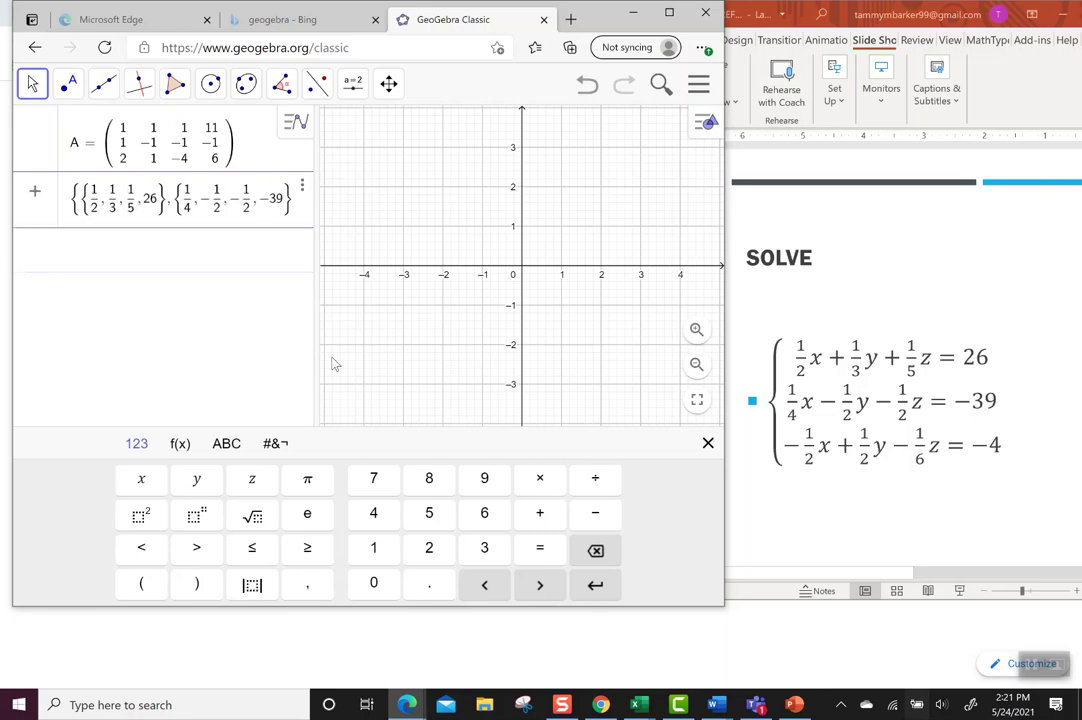
pyautogui.write('},')
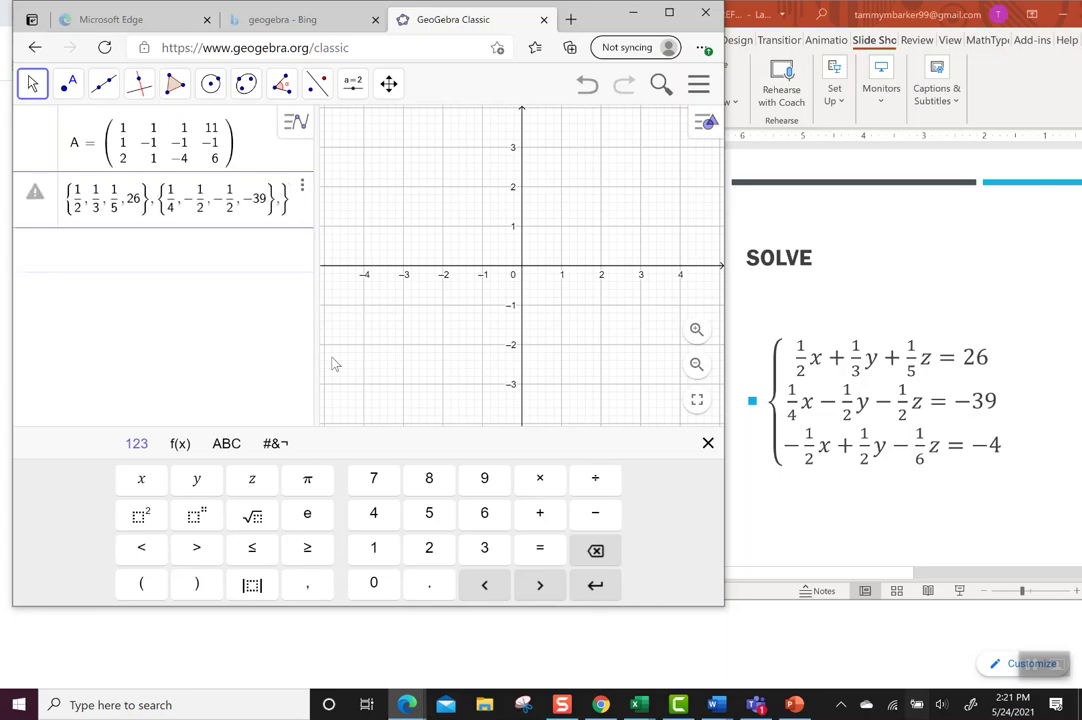
pyautogui.write('{')
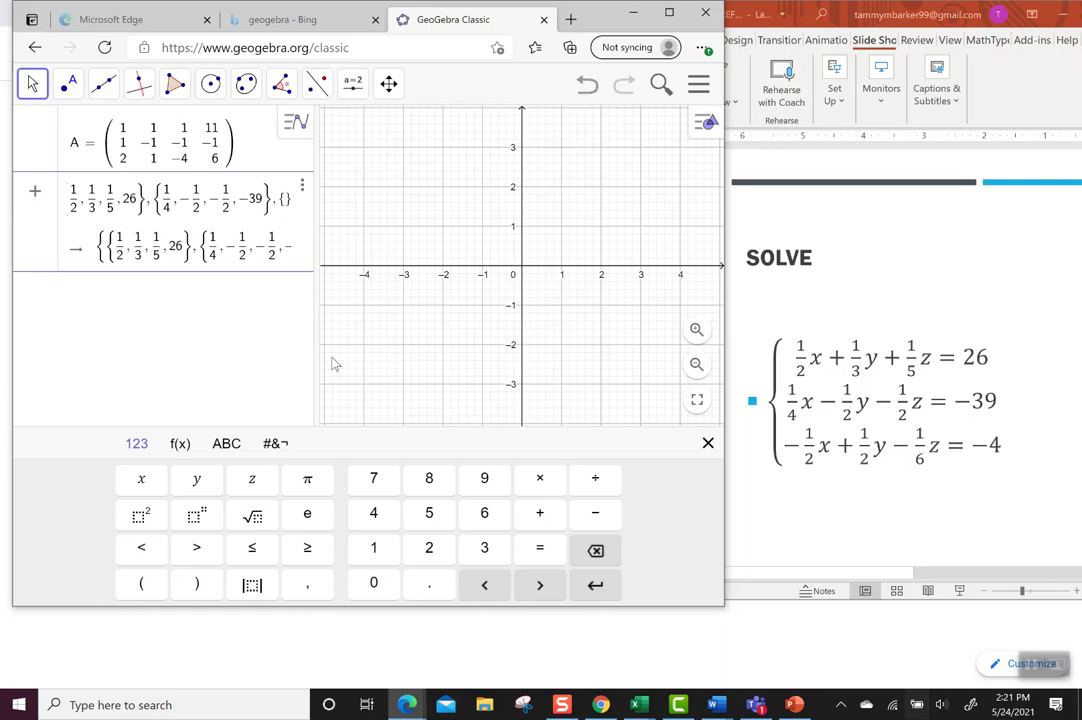
pyautogui.write('-1/2')
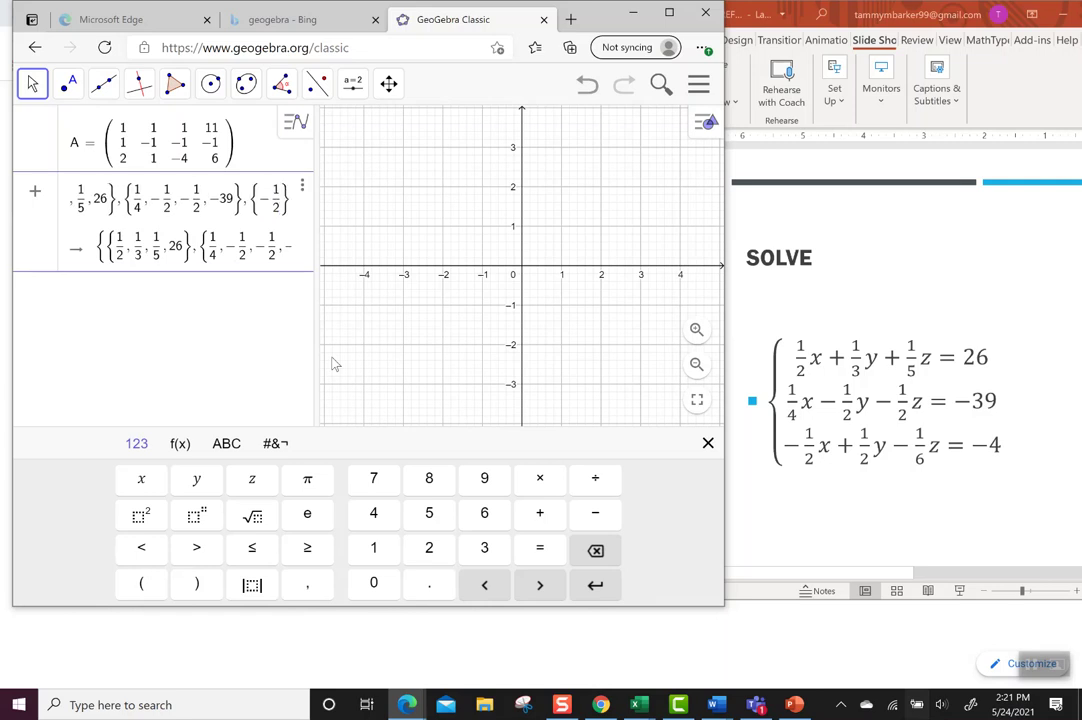
pyautogui.press('Right')
pyautogui.write(',')
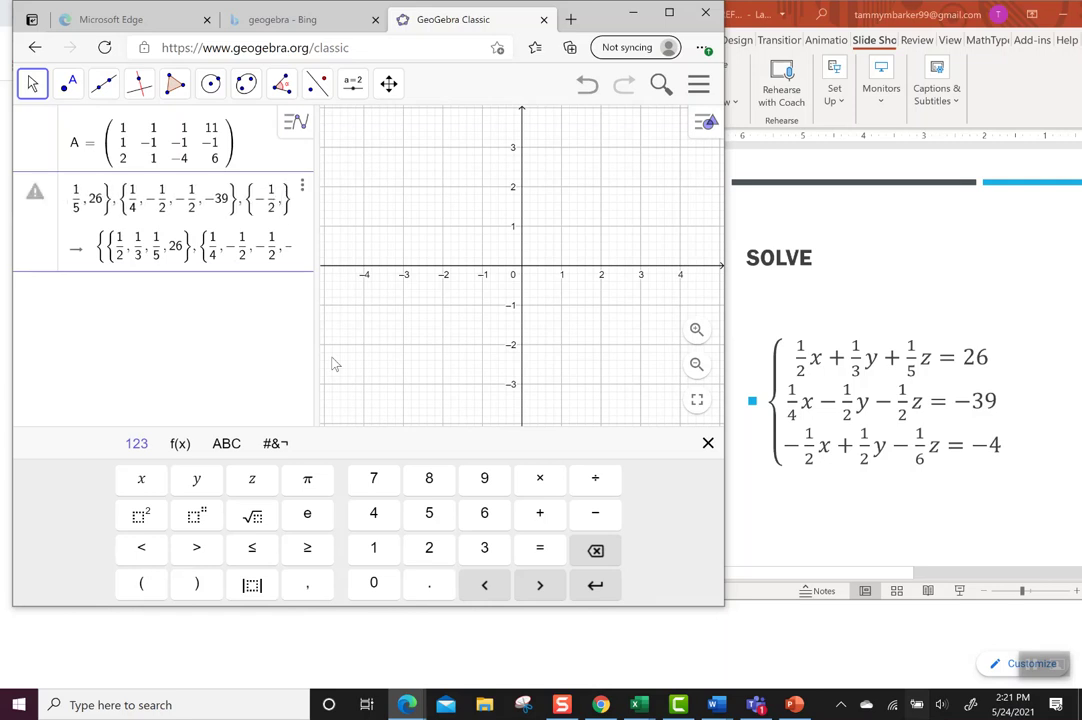
pyautogui.write('1/2')
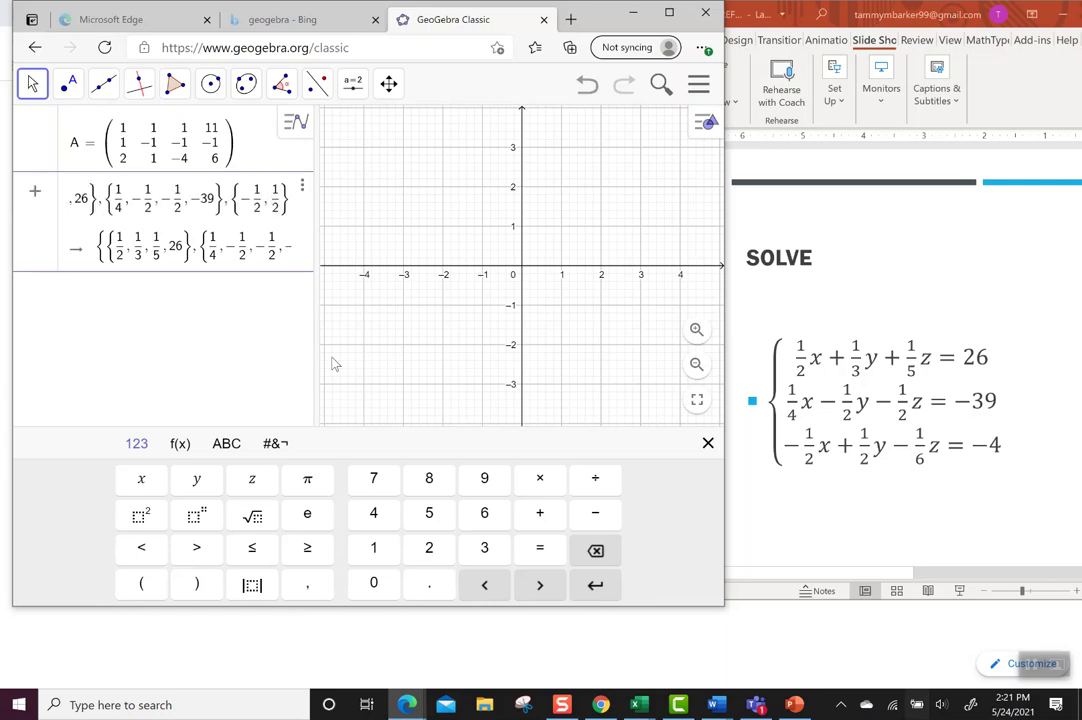
pyautogui.write(',')
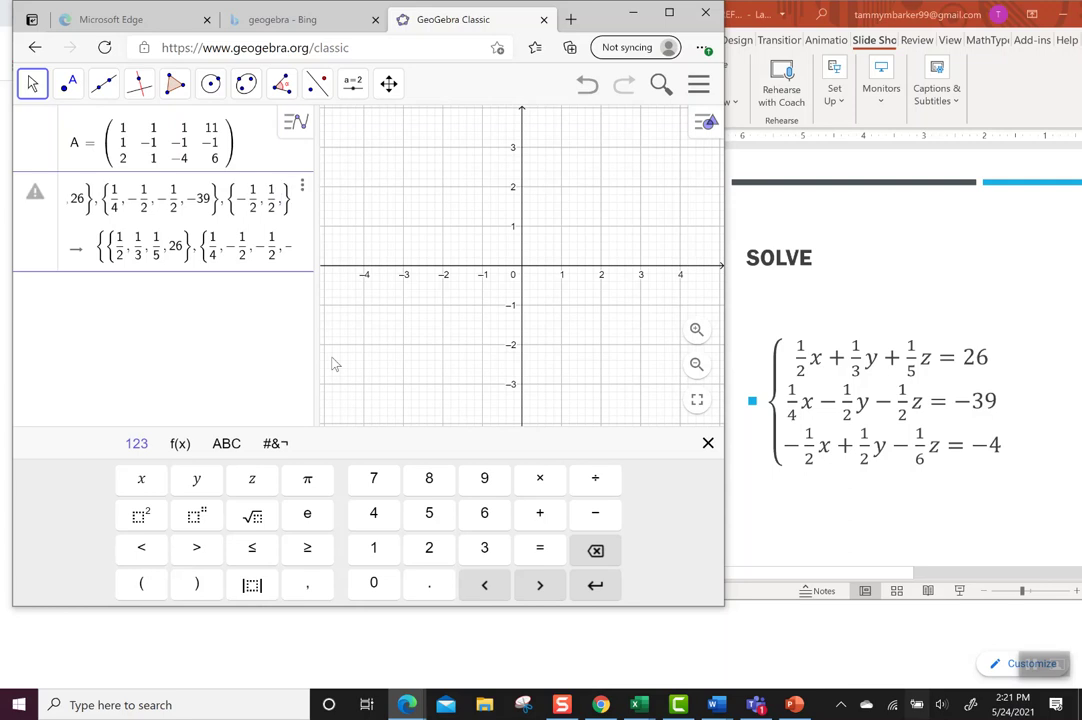
pyautogui.write('-1/6')
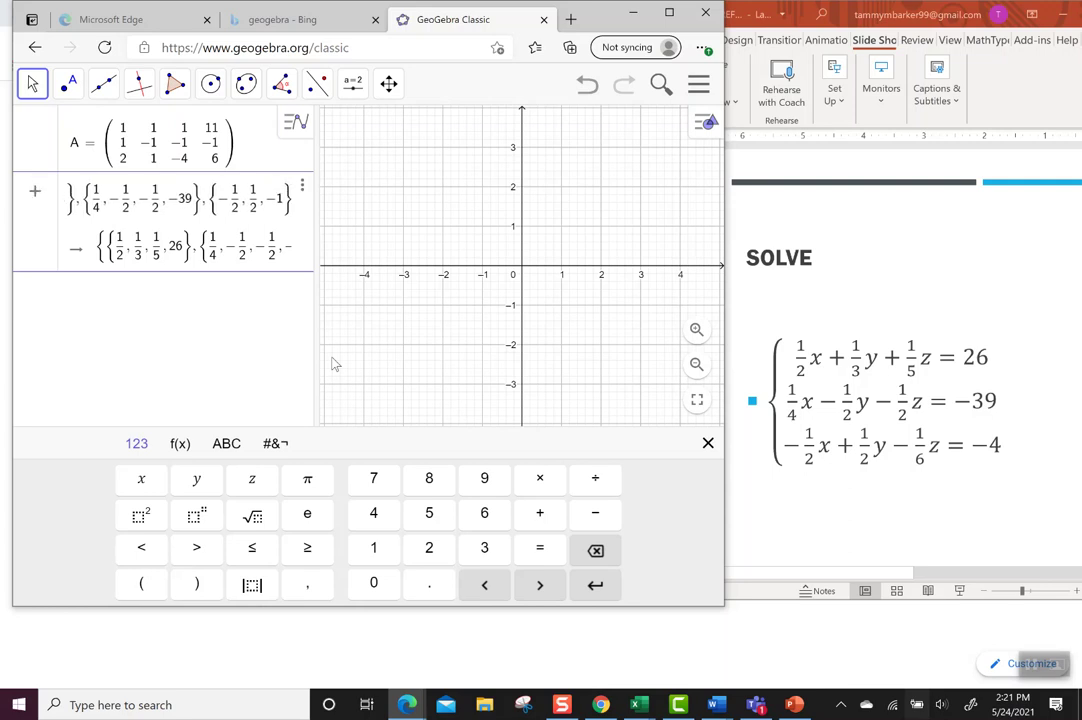
pyautogui.press('Right')
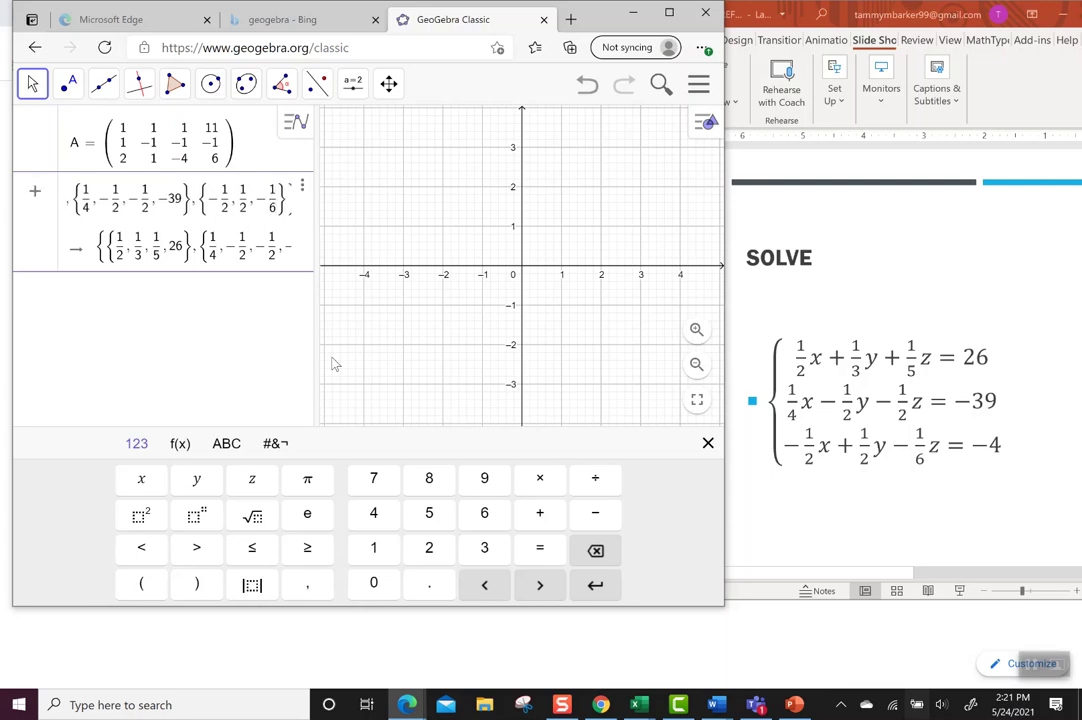
pyautogui.write(',-4')
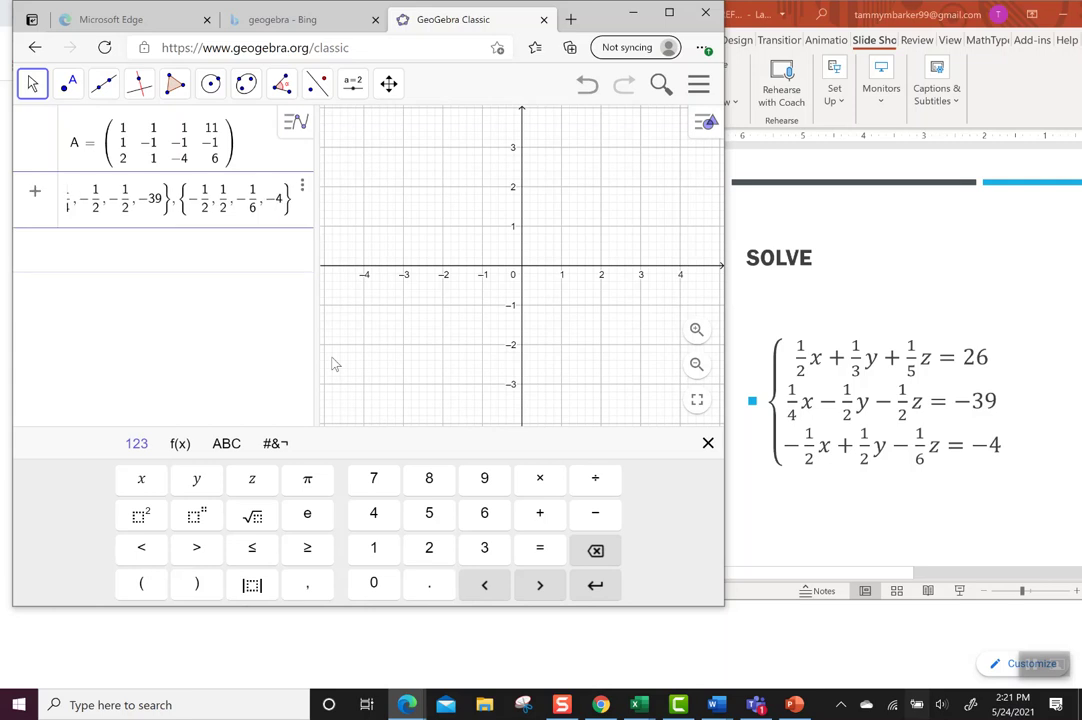
pyautogui.press('Right')
pyautogui.press('Right')
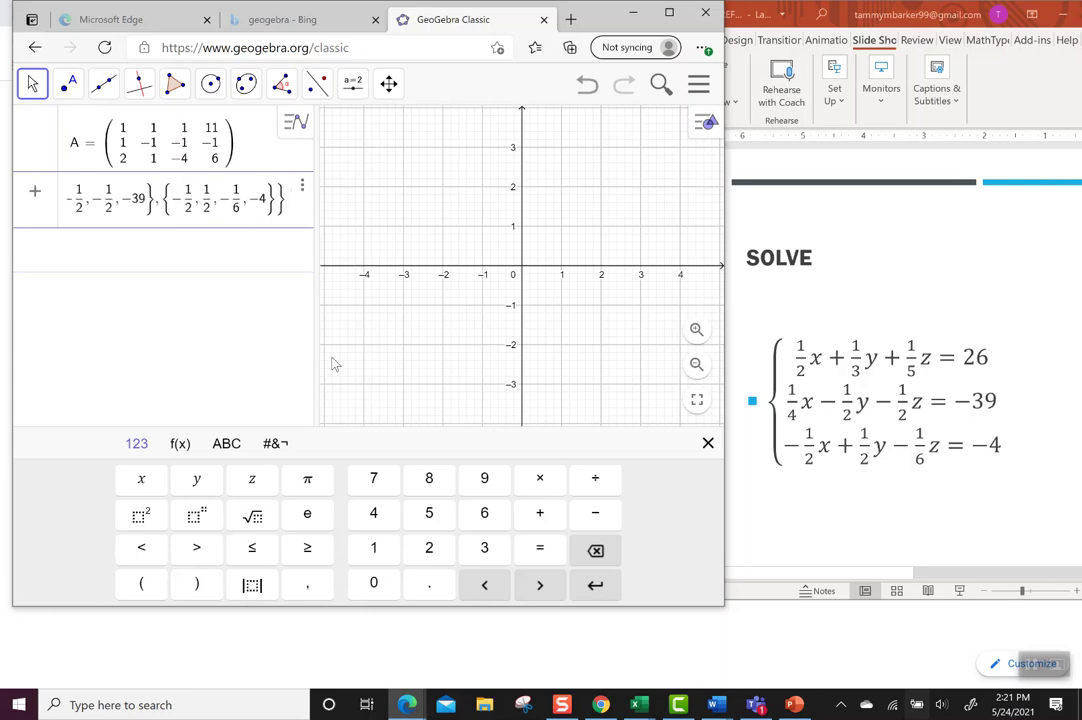
pyautogui.press('Return')
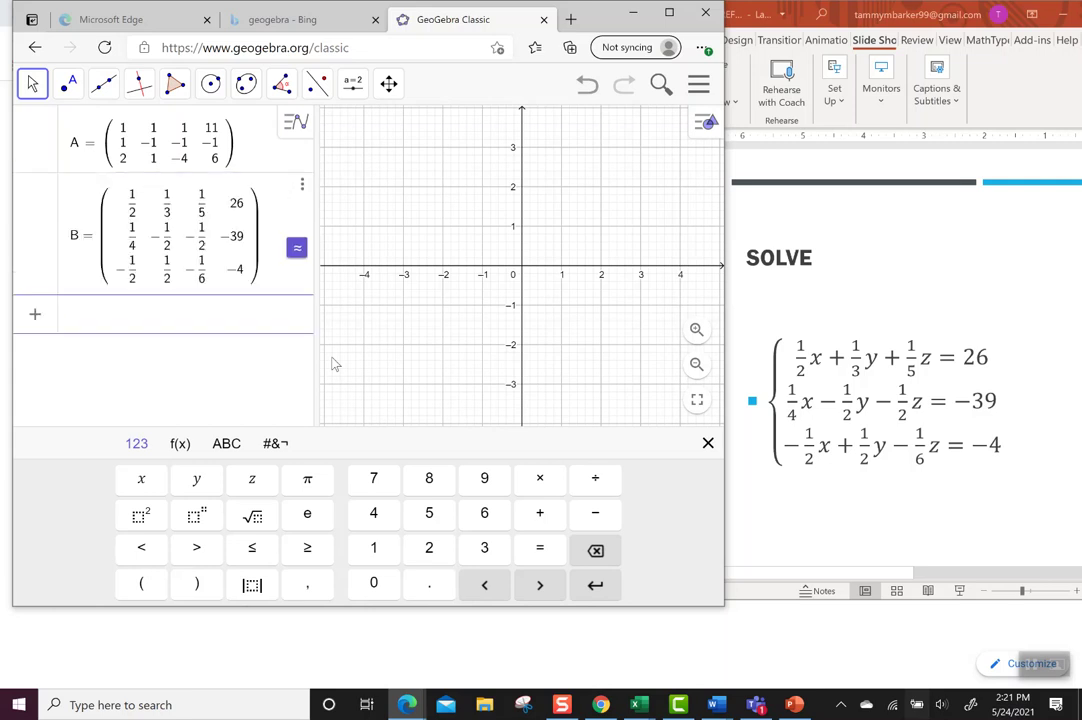
# Step: Compute ReducedRowEchelonForm(B) as m1, yielding x=12, y=24, z=60
pyautogui.write('red')
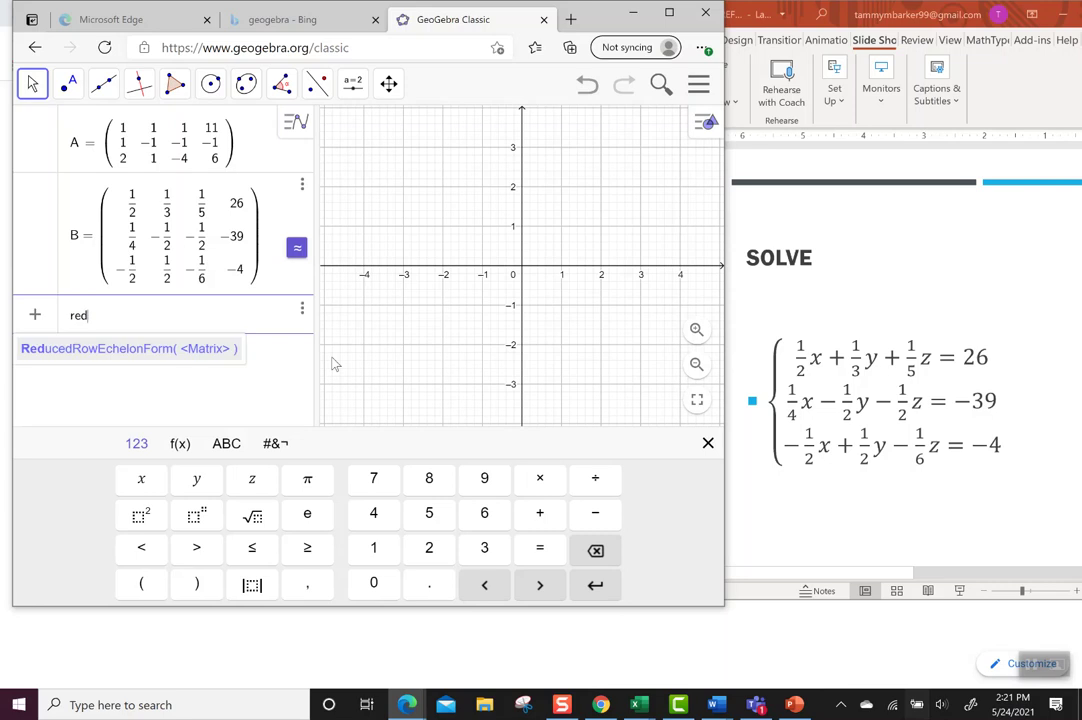
pyautogui.press('Return')
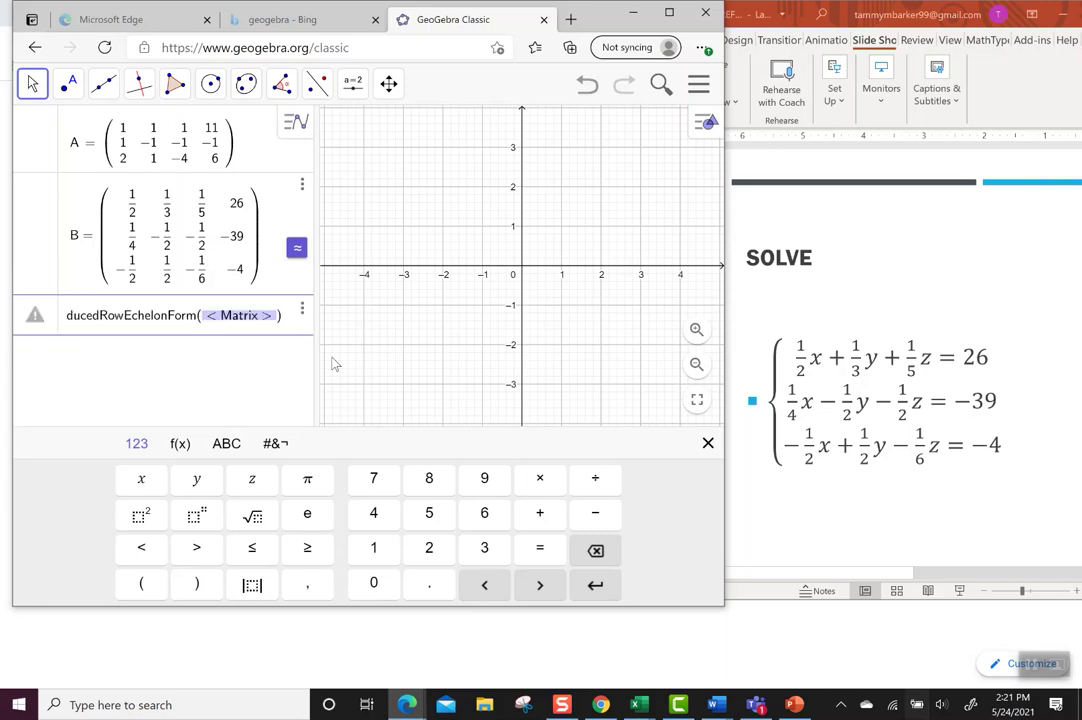
pyautogui.click(238, 316)
pyautogui.press('BackSpace')
pyautogui.press('BackSpace')
pyautogui.press('BackSpace')
pyautogui.press('BackSpace')
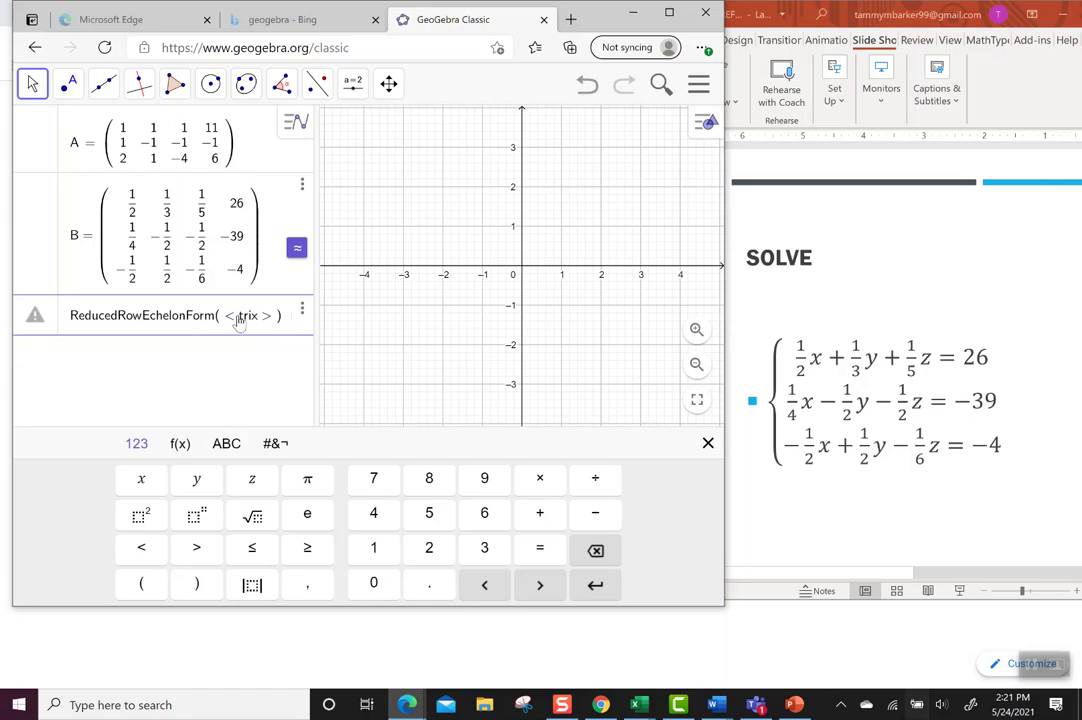
pyautogui.press('Delete')
pyautogui.press('Delete')
pyautogui.press('Delete')
pyautogui.press('Delete')
pyautogui.press('Delete')
pyautogui.write('B')
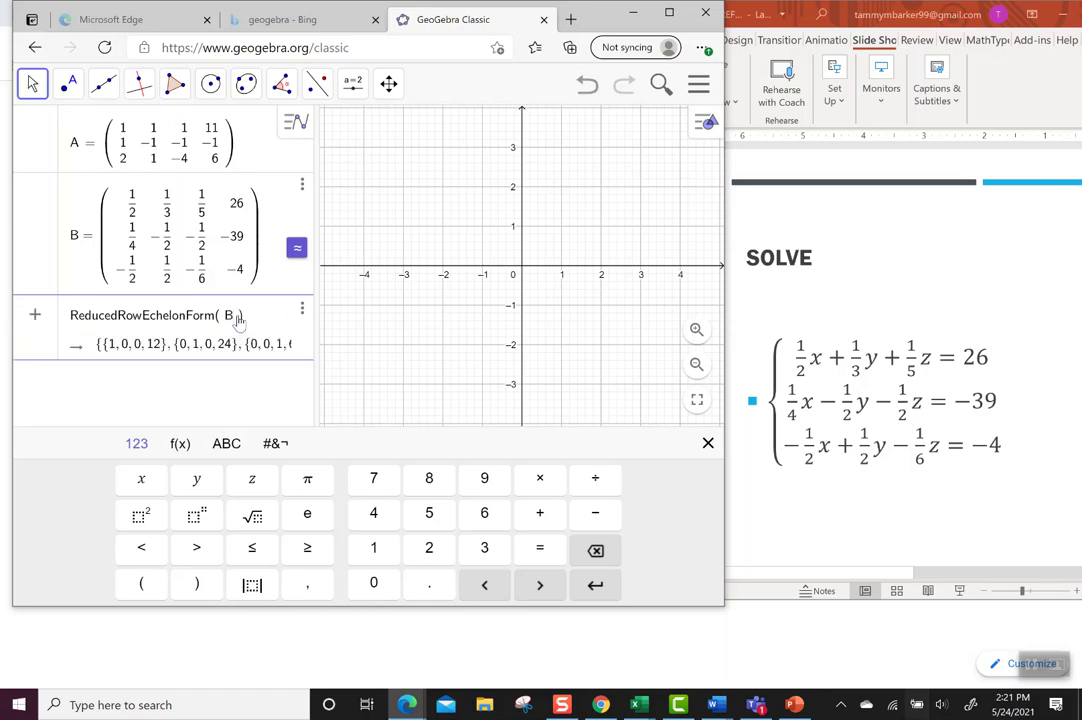
pyautogui.press('Return')
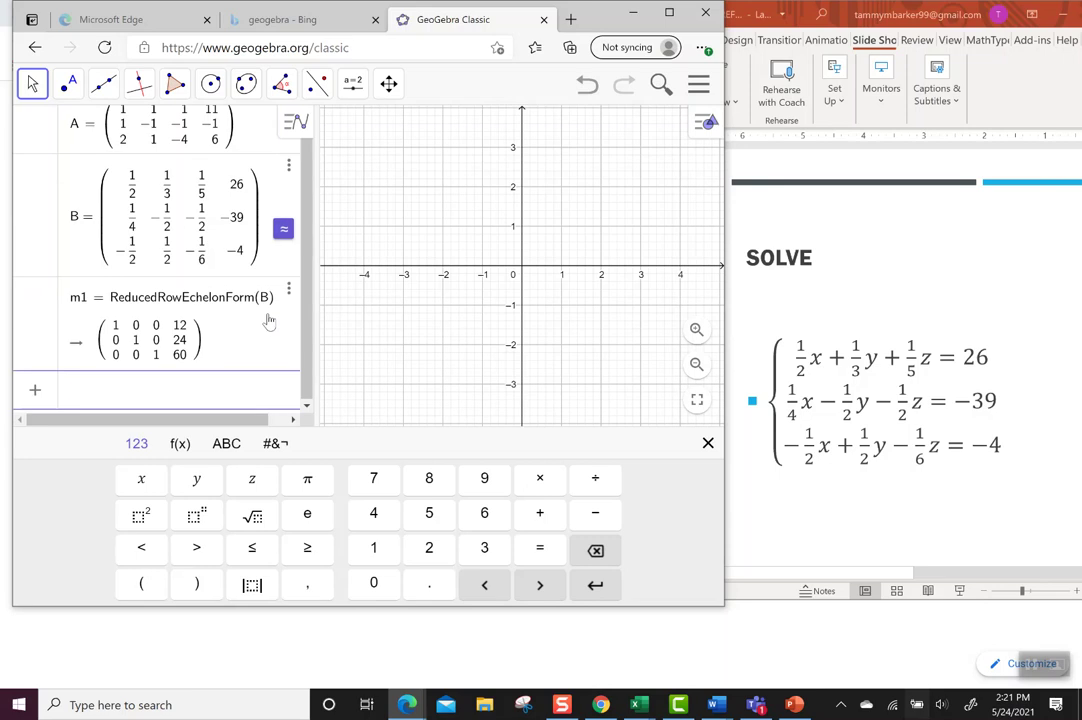